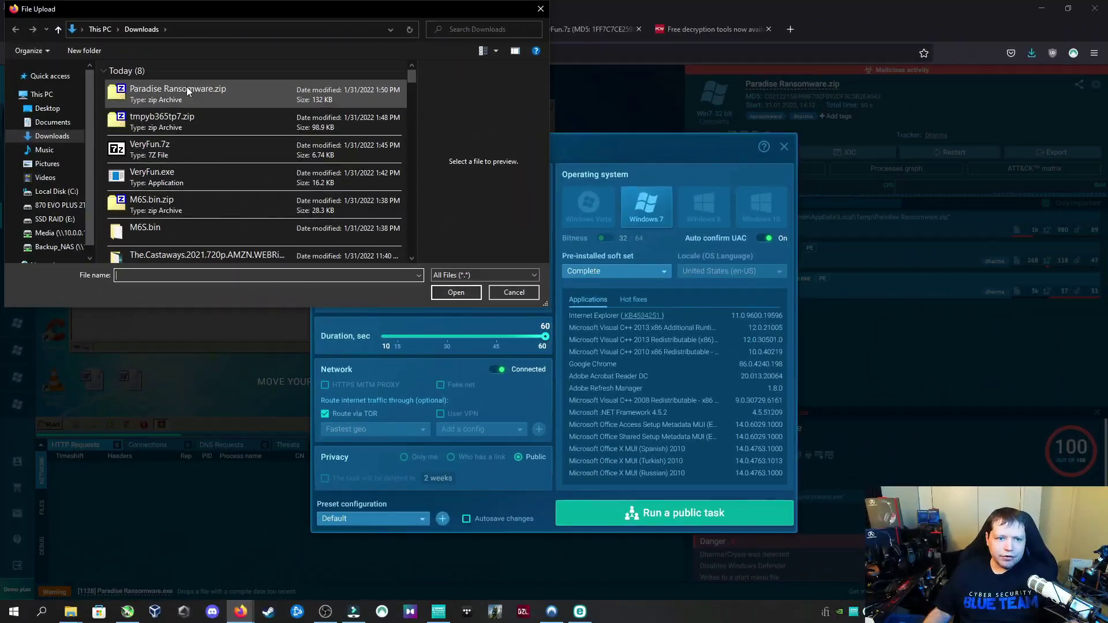
# Step: Upload Paradise Ransomware.zip and run it as a public Windows 7 32-bit sandbox task
pyautogui.click(196, 91)
pyautogui.click(456, 291)
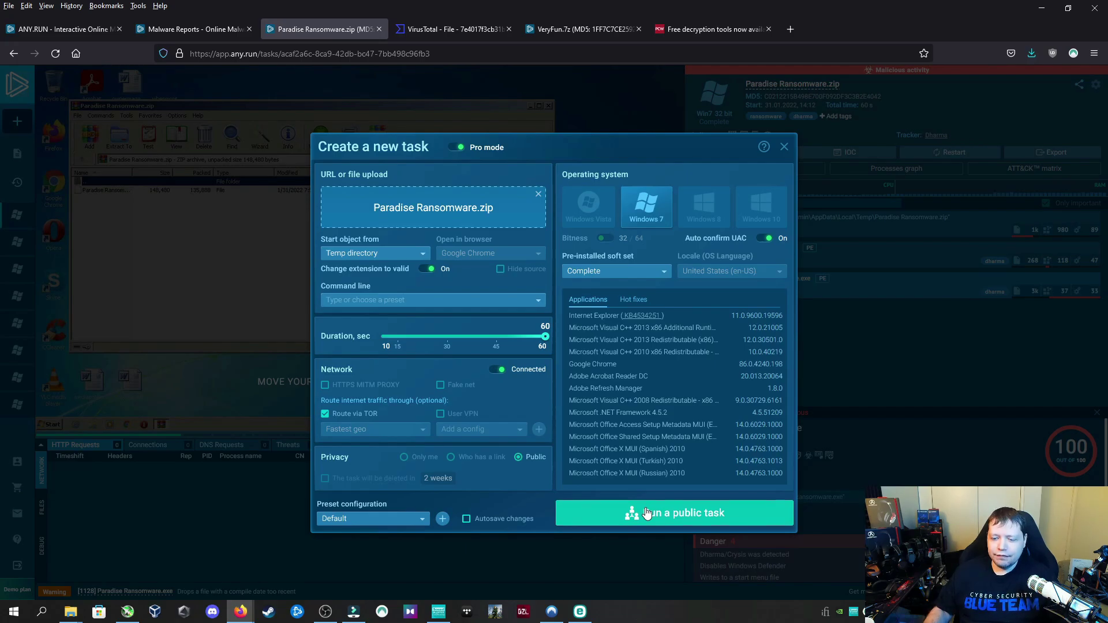
pyautogui.click(647, 513)
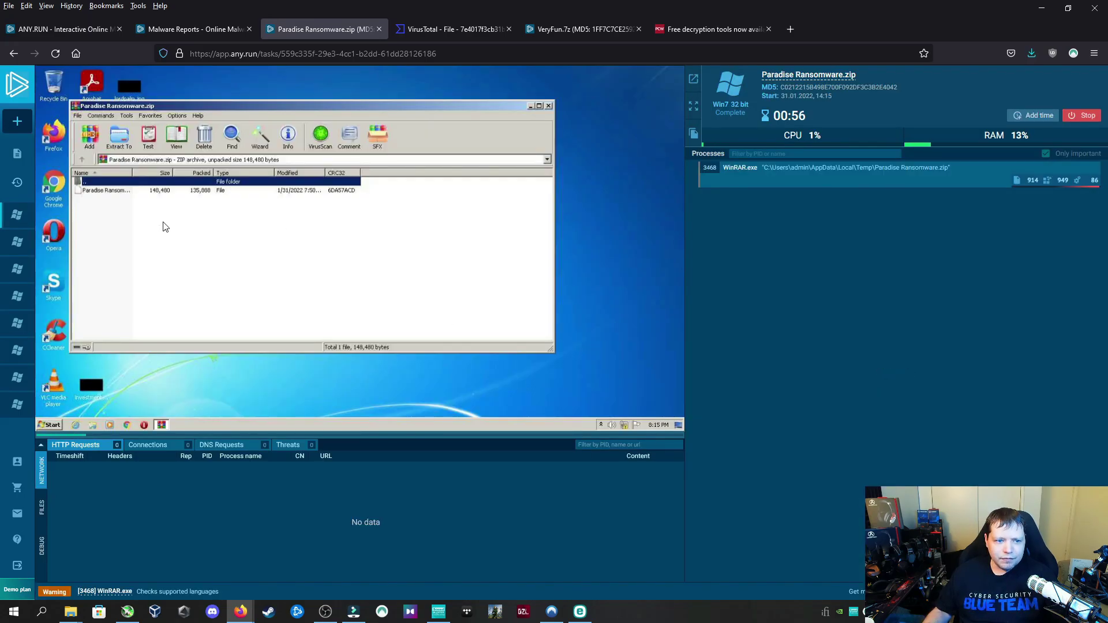
# Step: Extract the sample from the archive with the password 'infected'
pyautogui.doubleClick(96, 191)
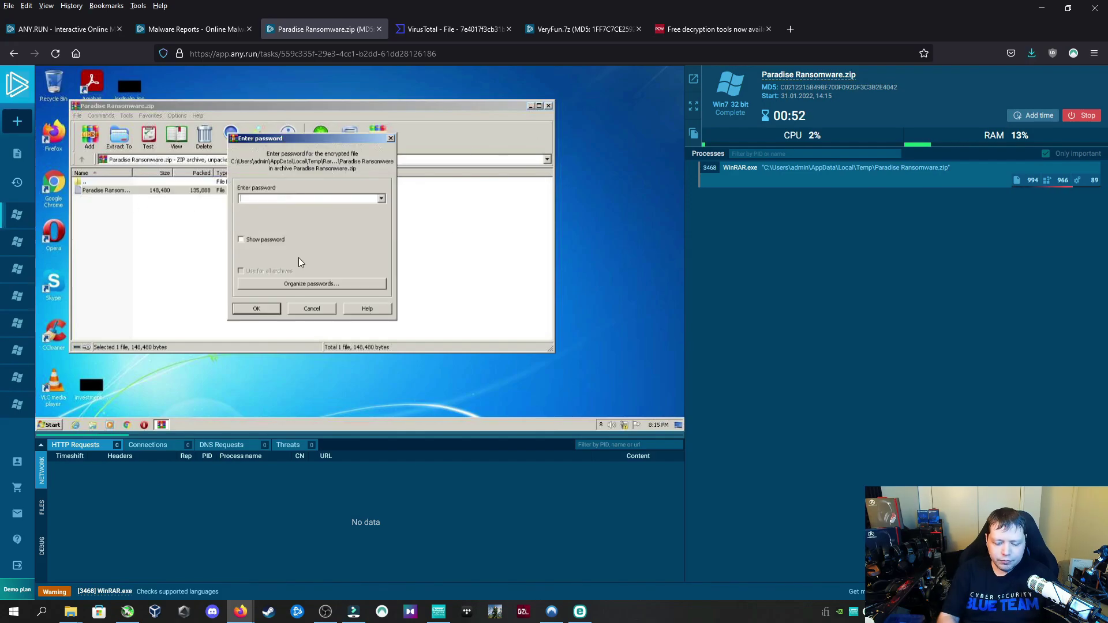
pyautogui.write('infected')
pyautogui.press('Return')
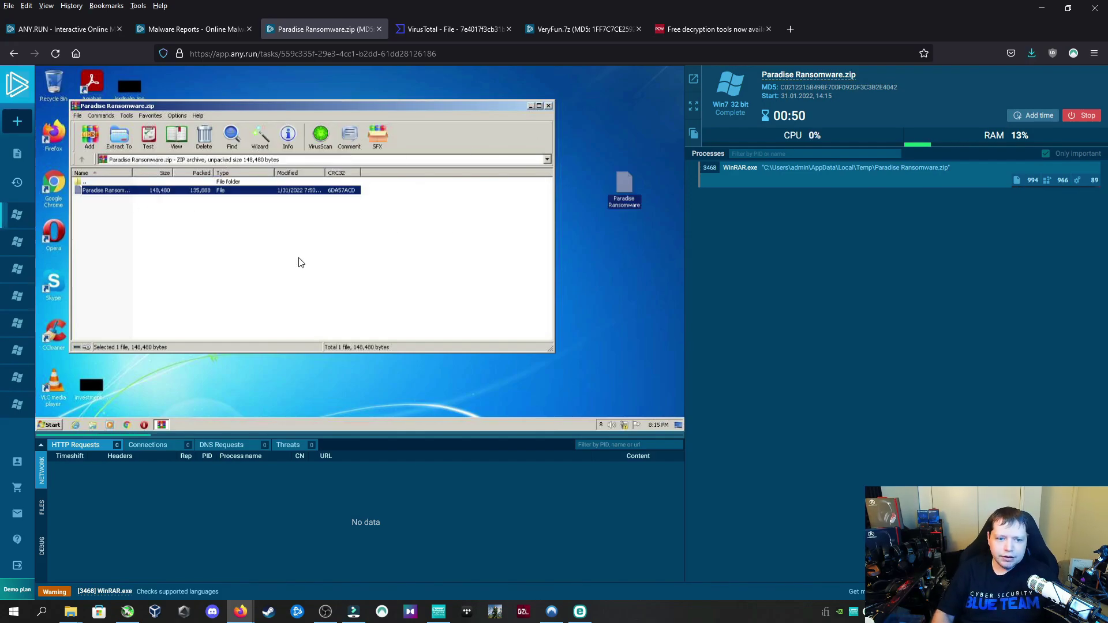
# Step: Rename the extracted desktop file to Paradise Ransomware.exe and close WinRAR
pyautogui.rightClick(626, 186)
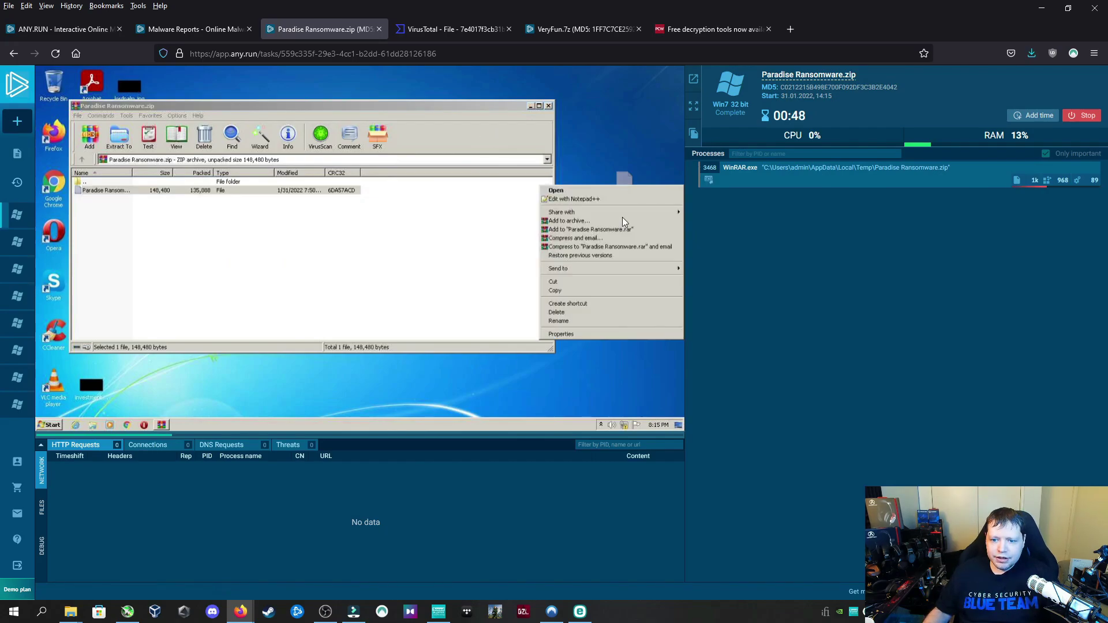
pyautogui.click(582, 322)
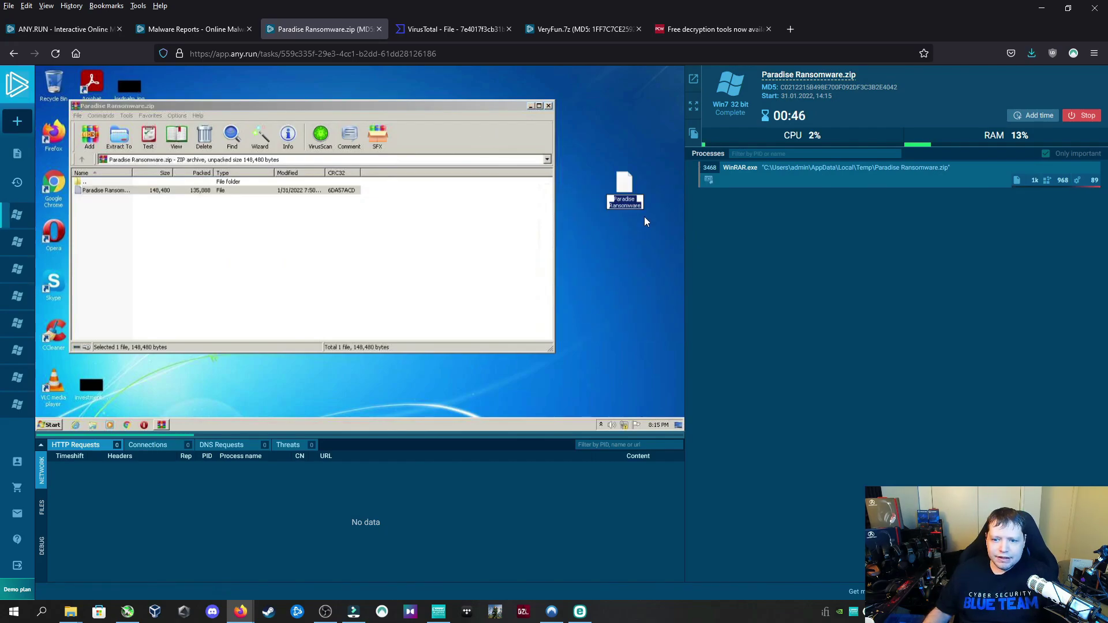
pyautogui.press('End')
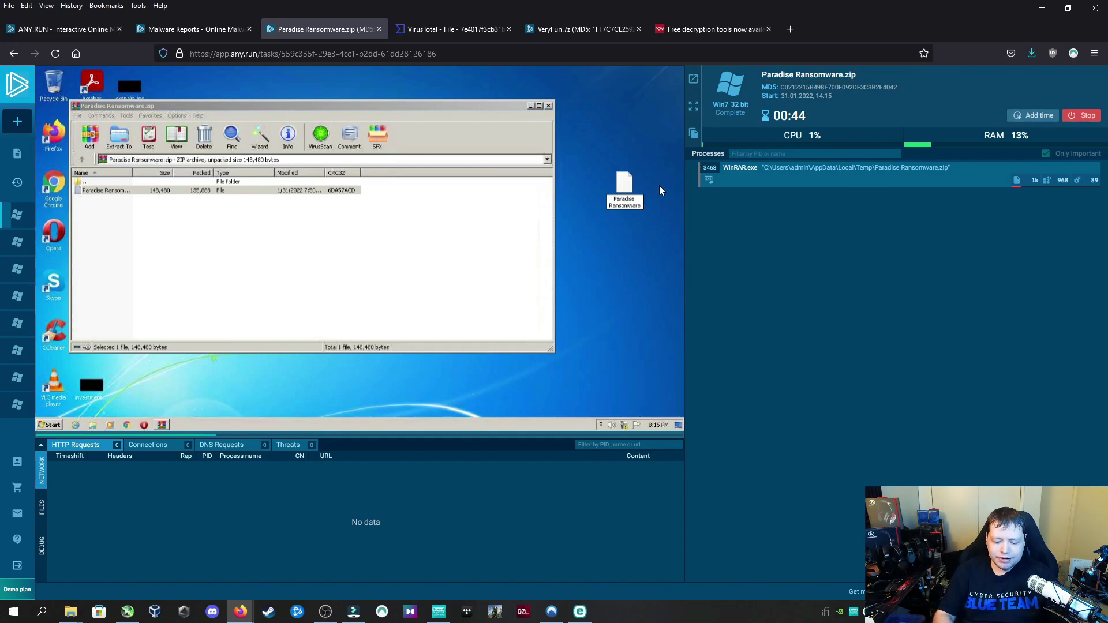
pyautogui.write('.exe')
pyautogui.press('Return')
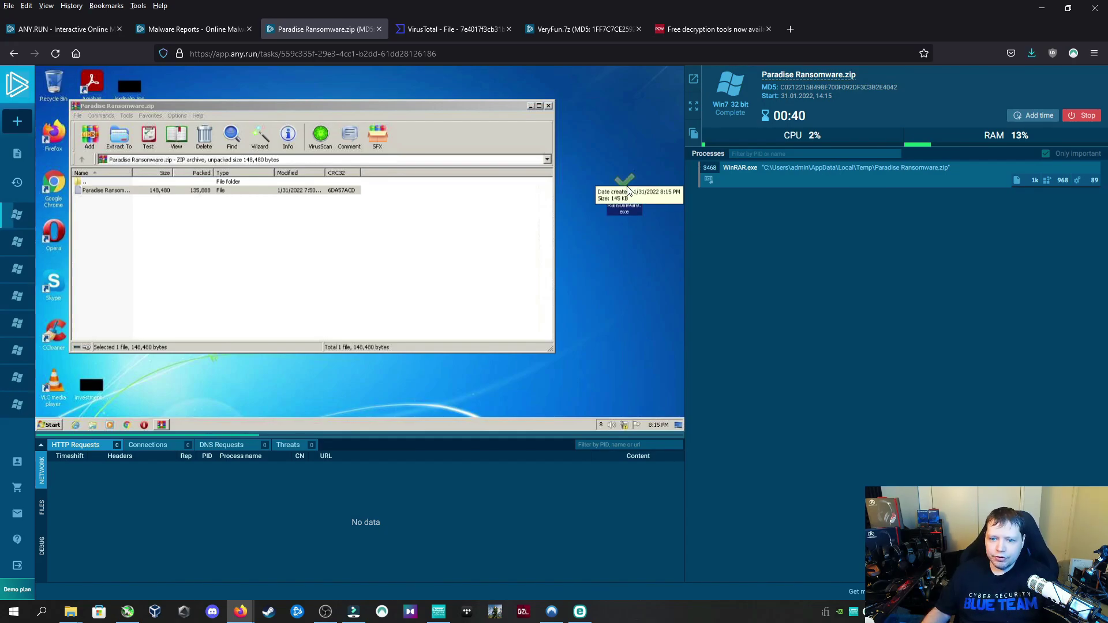
pyautogui.click(548, 106)
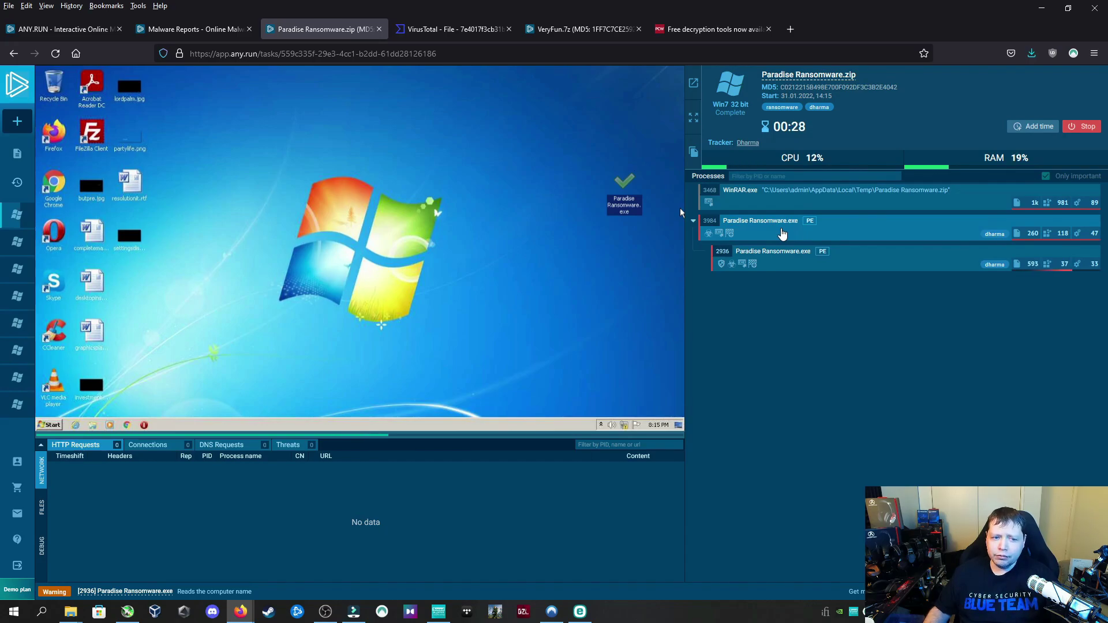
# Step: Show the Process details of the child Paradise Ransomware.exe, PID 2936
pyautogui.click(773, 259)
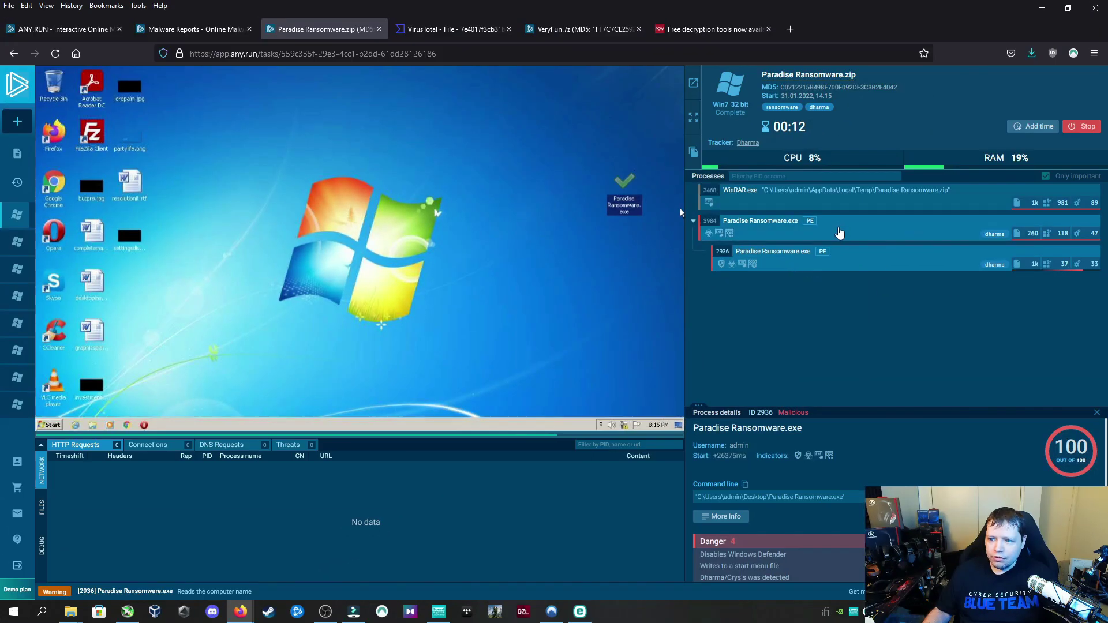
# Step: Review the full report's Disables Windows Defender indicator, Registry Changes, Modules and Modified Files
pyautogui.click(724, 515)
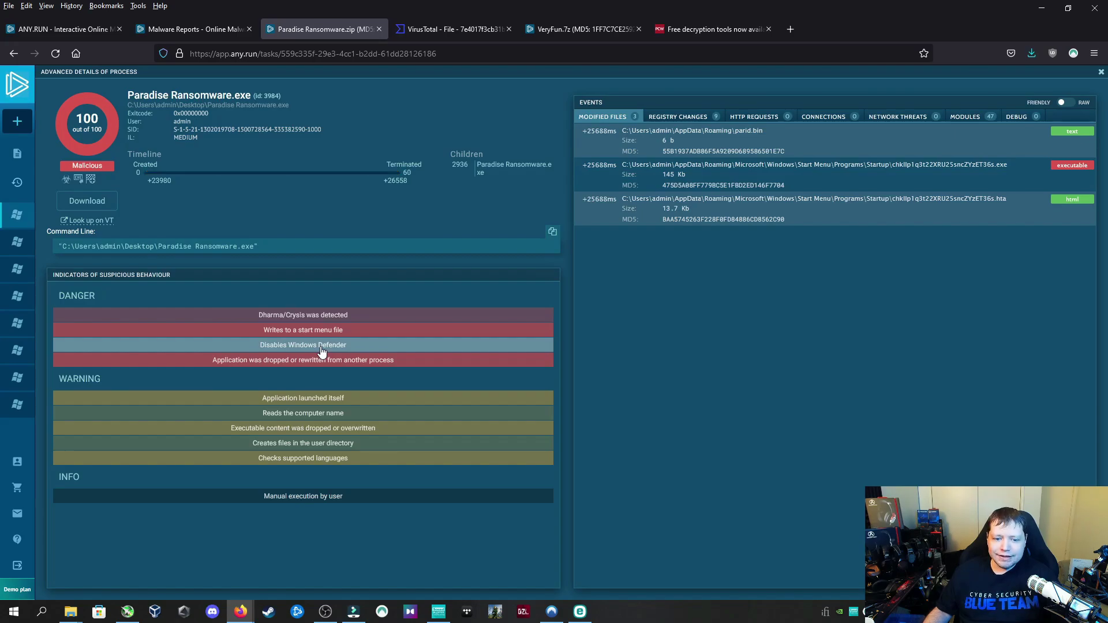
pyautogui.click(321, 346)
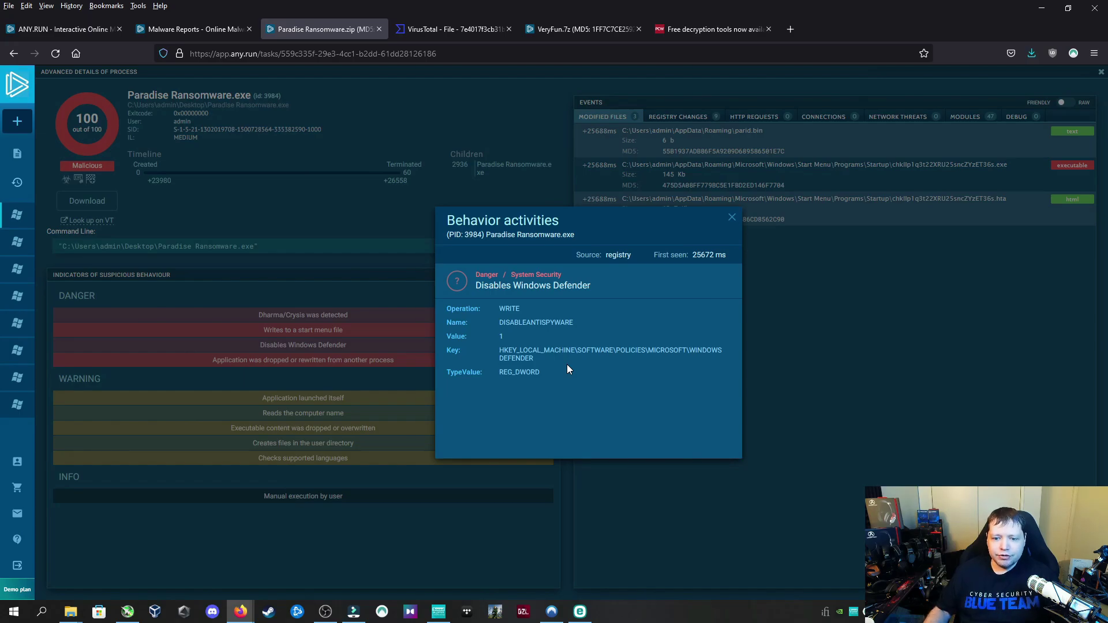
pyautogui.click(732, 219)
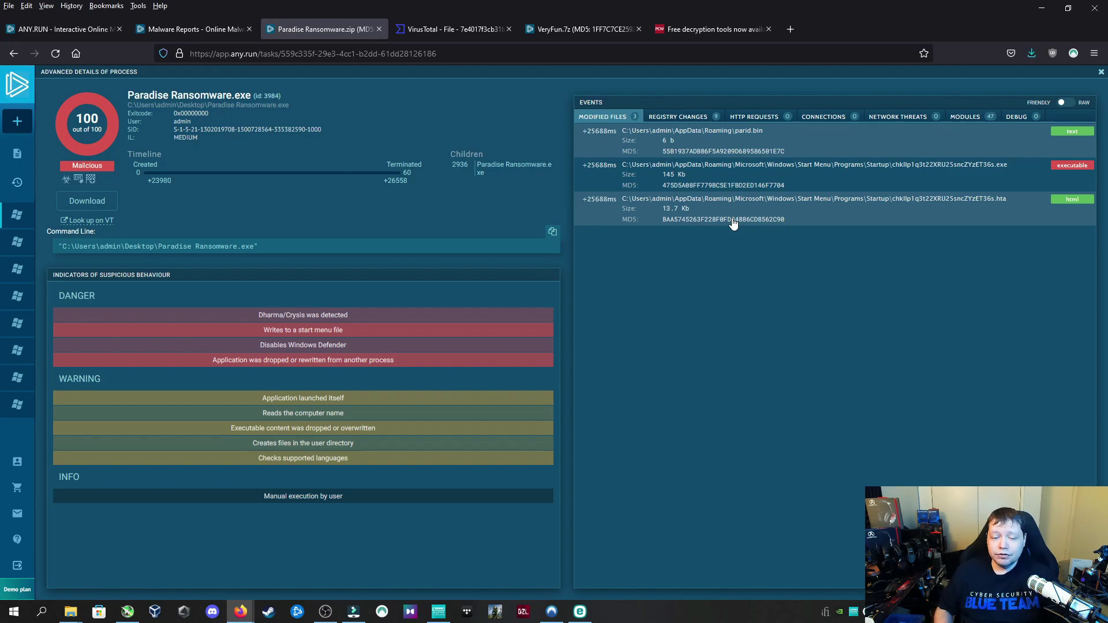
pyautogui.click(687, 117)
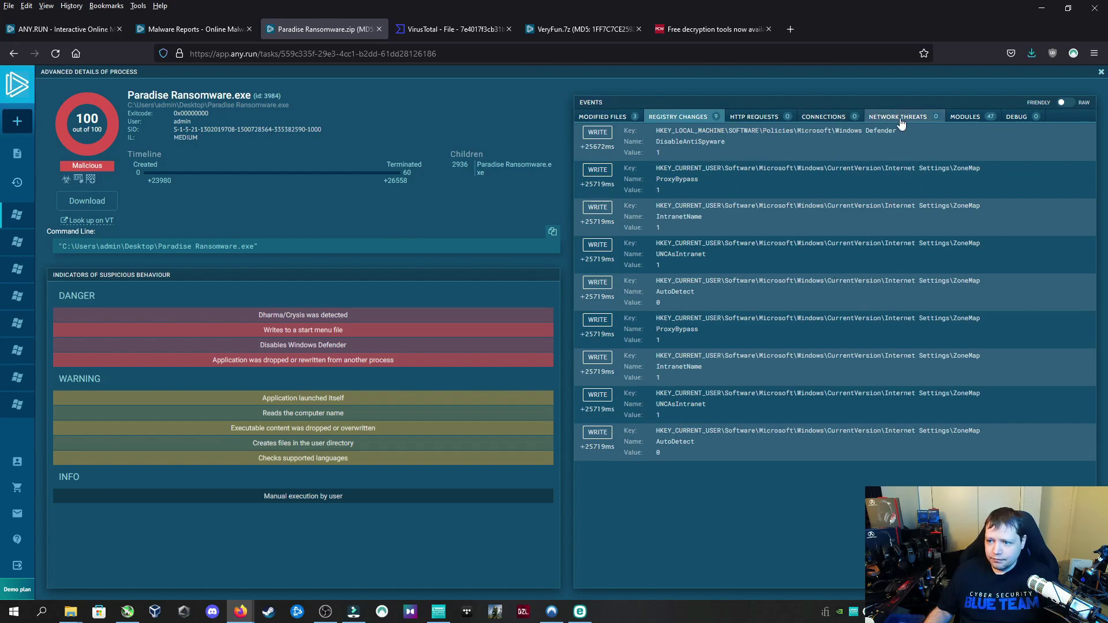
pyautogui.click(971, 119)
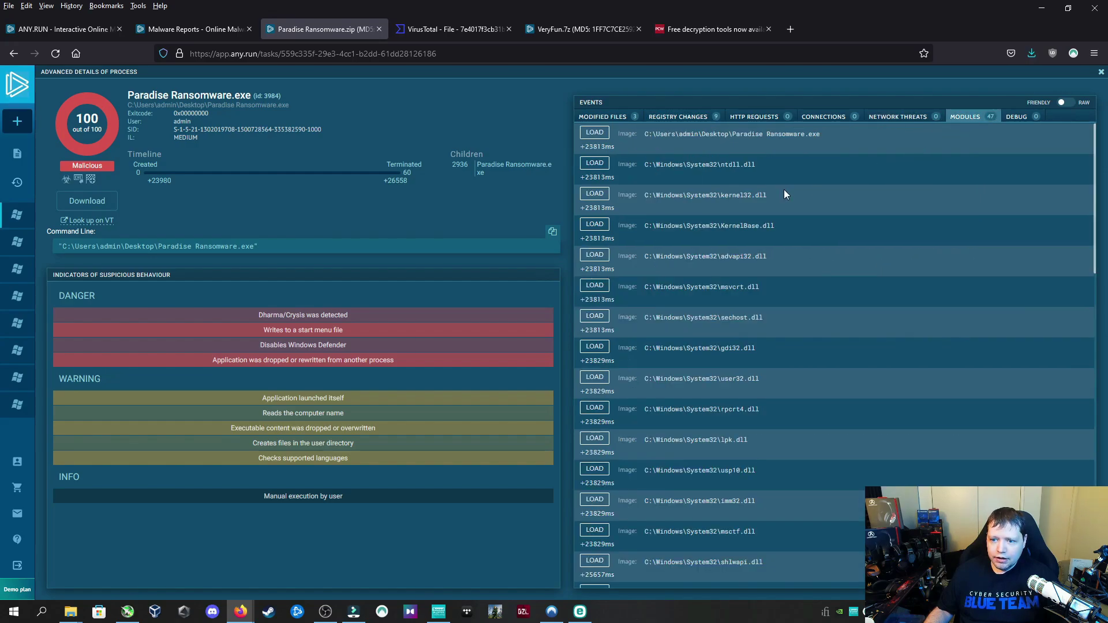
pyautogui.click(602, 117)
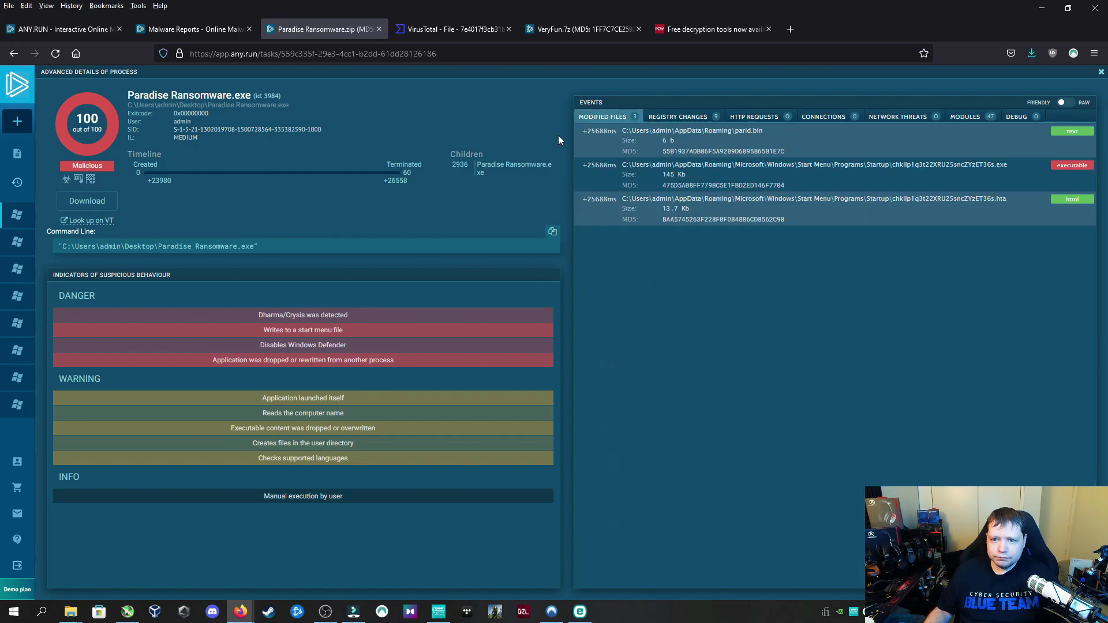
# Step: Reopen process 2936's full report and send the dropped startup executable to VirusTotal
pyautogui.click(17, 214)
pyautogui.click(744, 292)
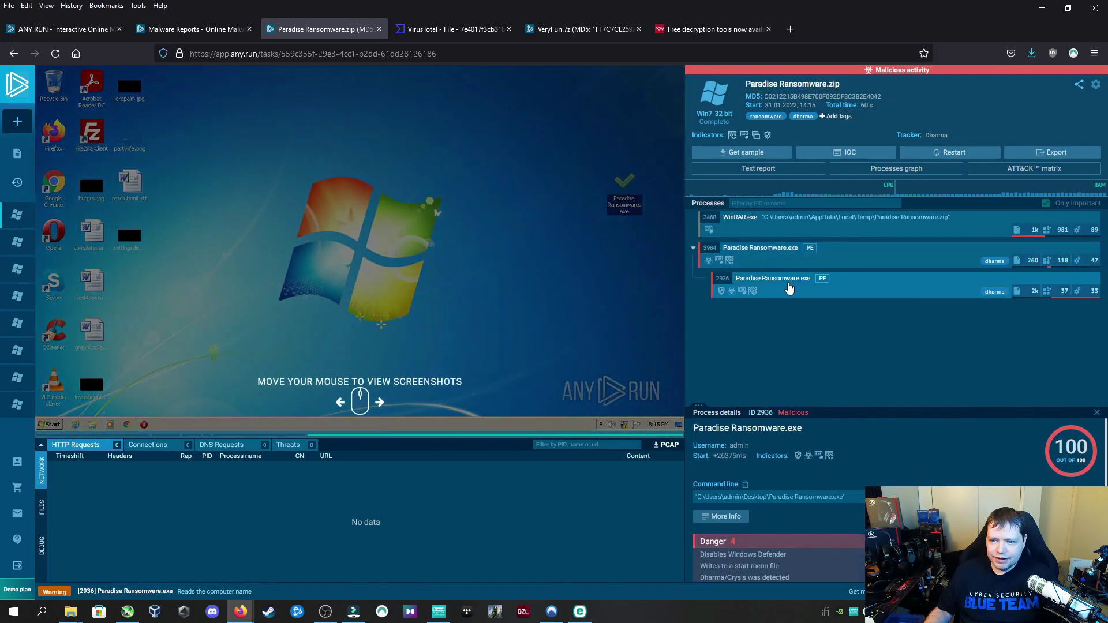
pyautogui.scroll(-2, 768, 490)
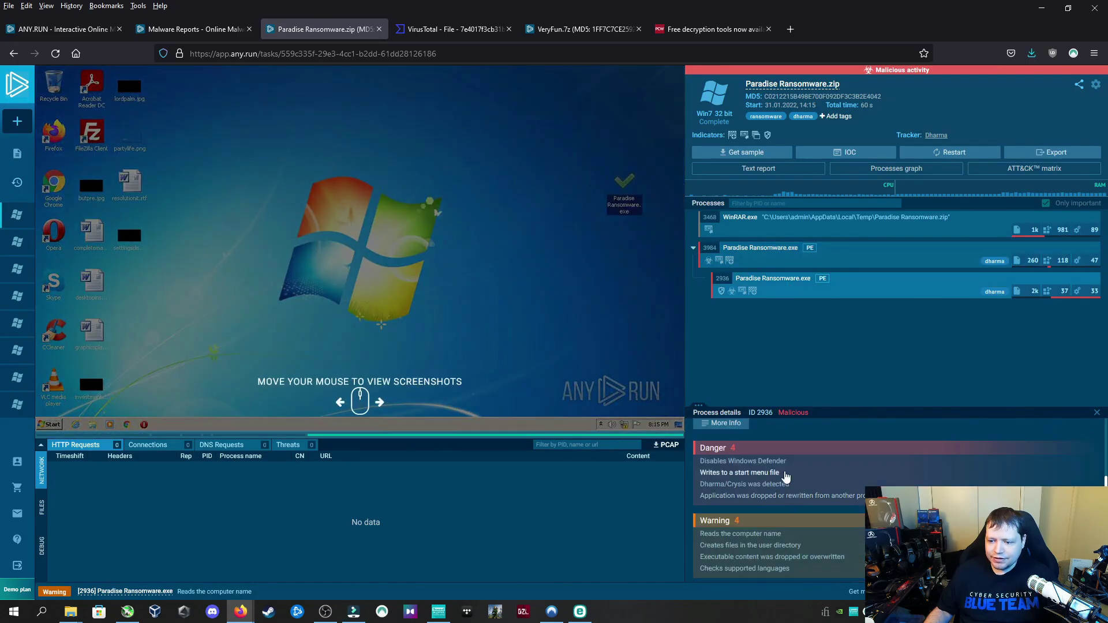
pyautogui.click(725, 423)
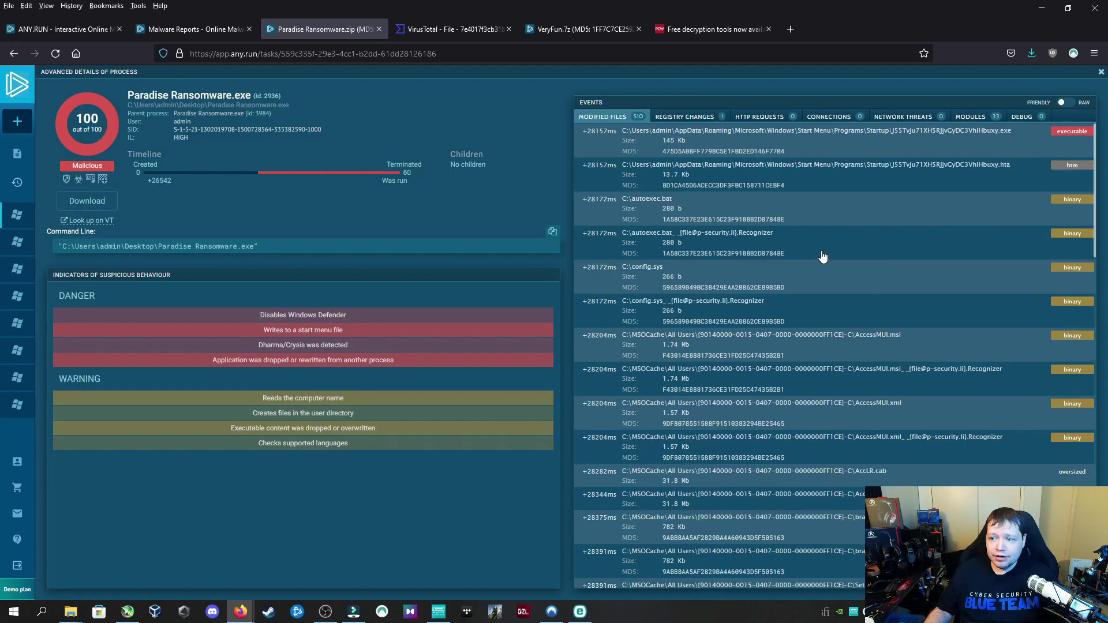
pyautogui.click(954, 134)
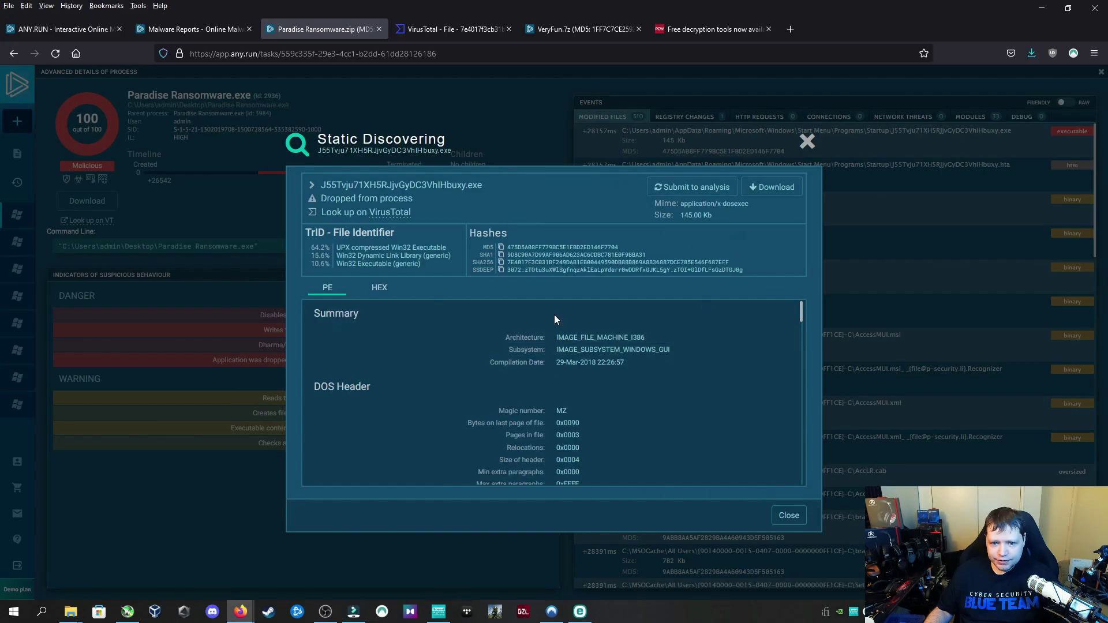
pyautogui.click(387, 213)
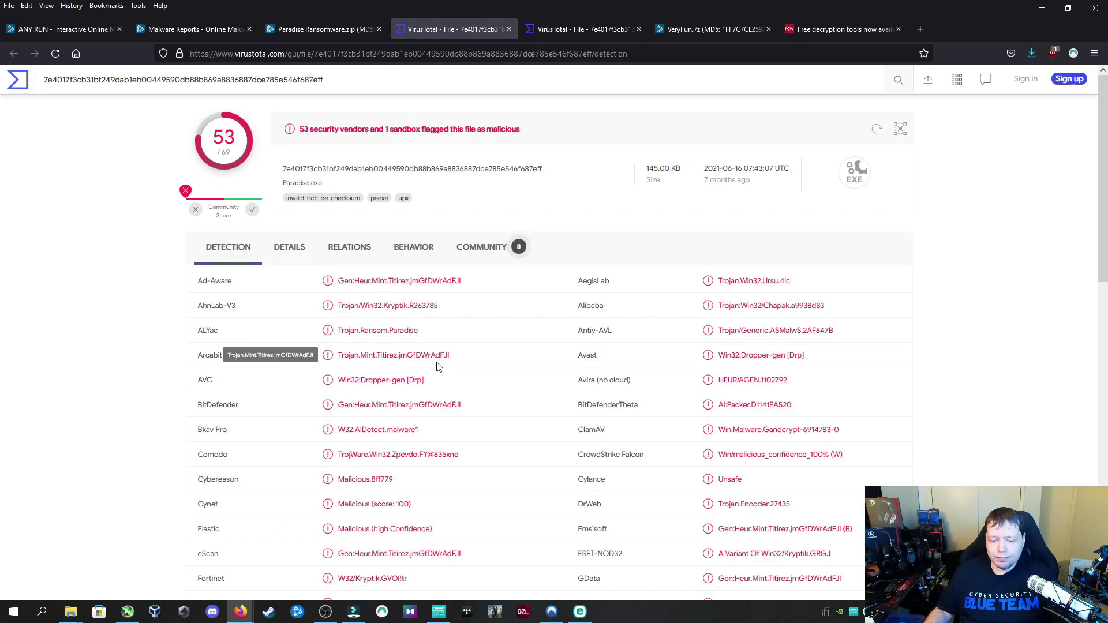
# Step: Scroll through the 53/69 vendor detections, then switch to the other VirusTotal report and the VeryFun.7z analysis
pyautogui.scroll(-3, 430, 391)
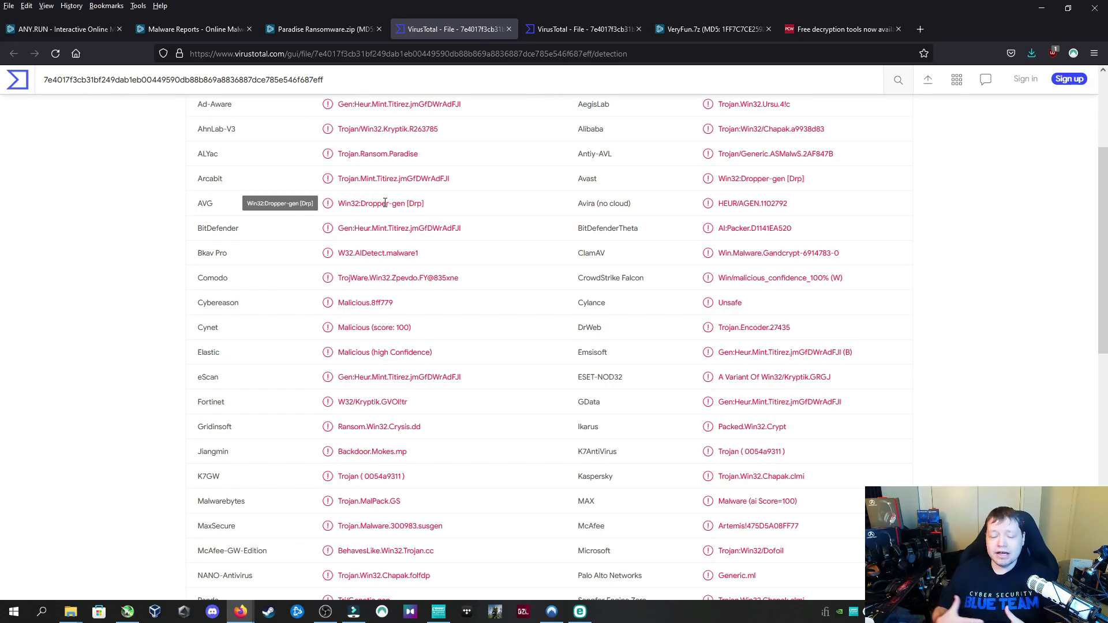
pyautogui.click(531, 29)
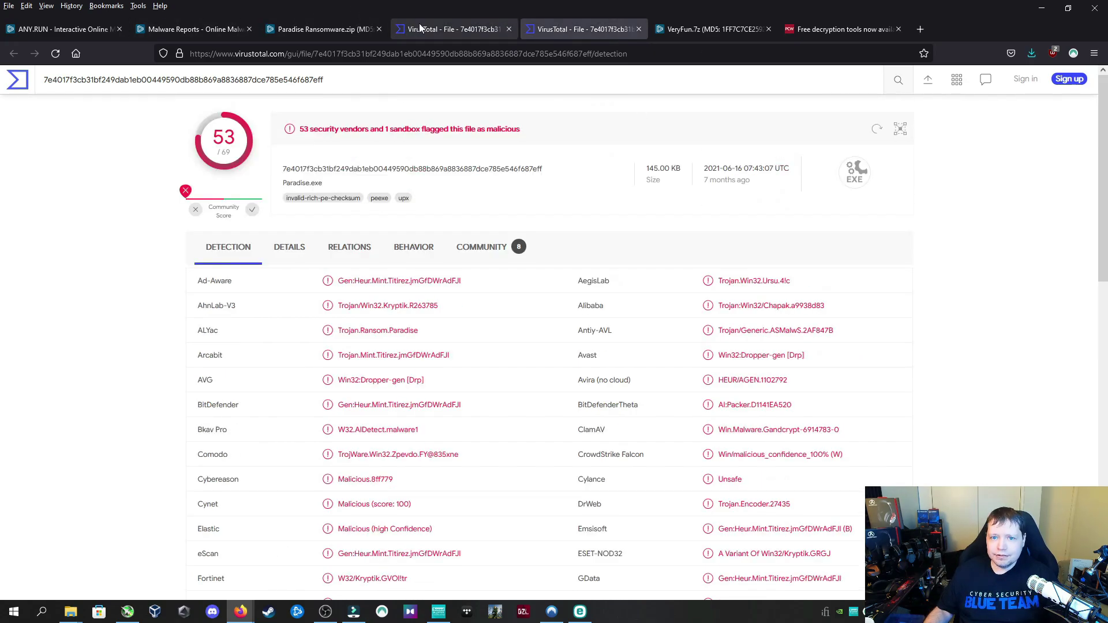
pyautogui.click(711, 29)
# Step: Back in the Paradise Ransomware analysis, find and open the ransom note 'Instructions with your files.txt'
pyautogui.click(283, 37)
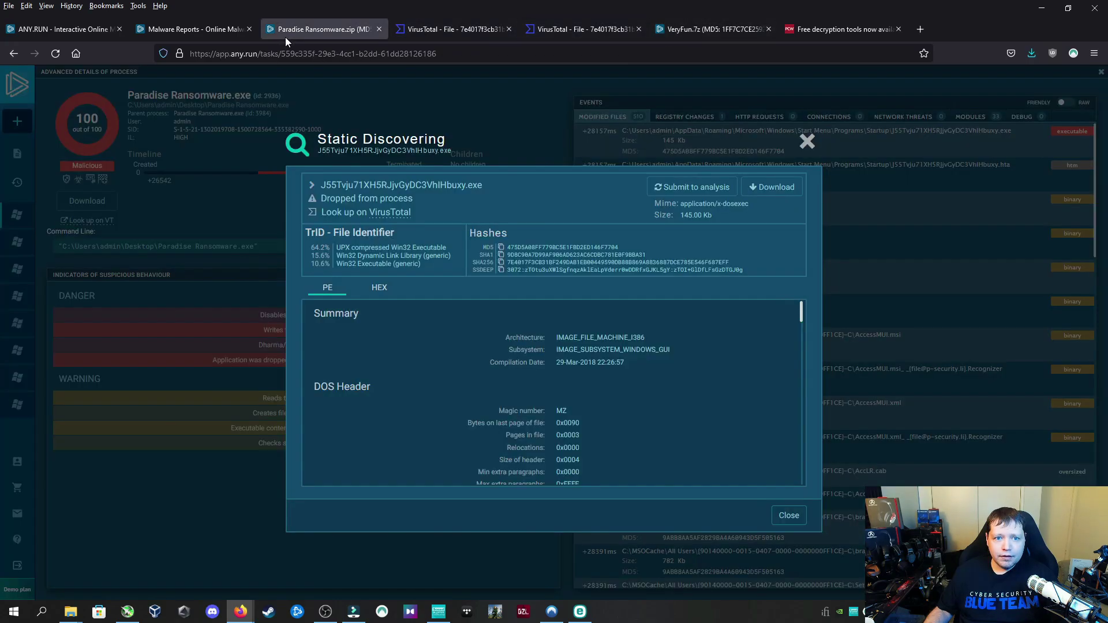
pyautogui.click(807, 141)
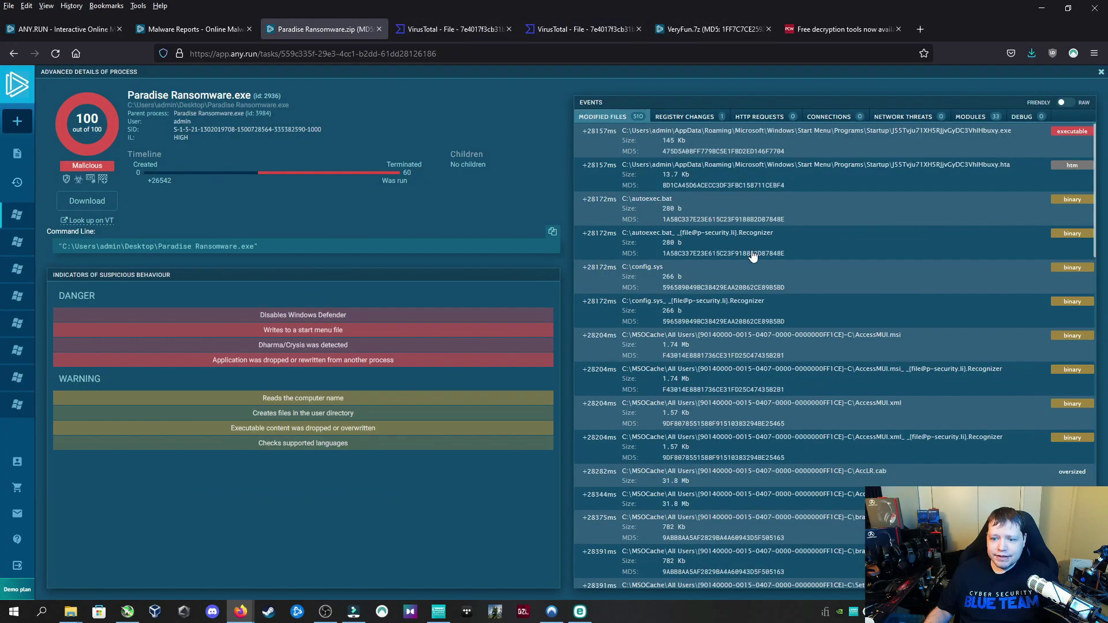
pyautogui.scroll(-5, 752, 256)
pyautogui.scroll(-3, 752, 256)
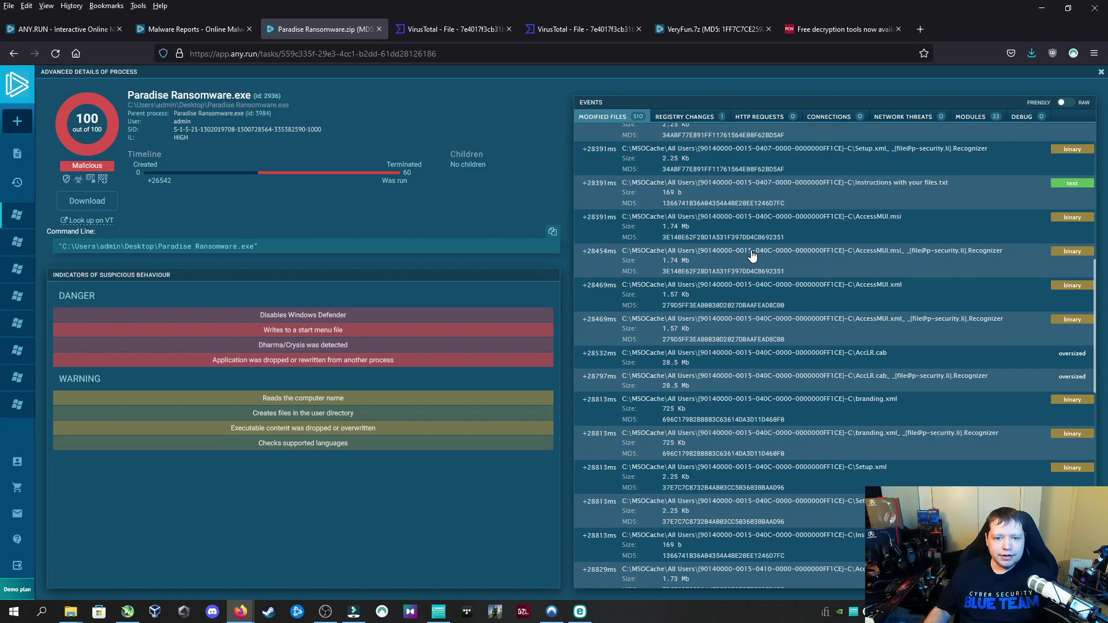
pyautogui.scroll(-10, 864, 266)
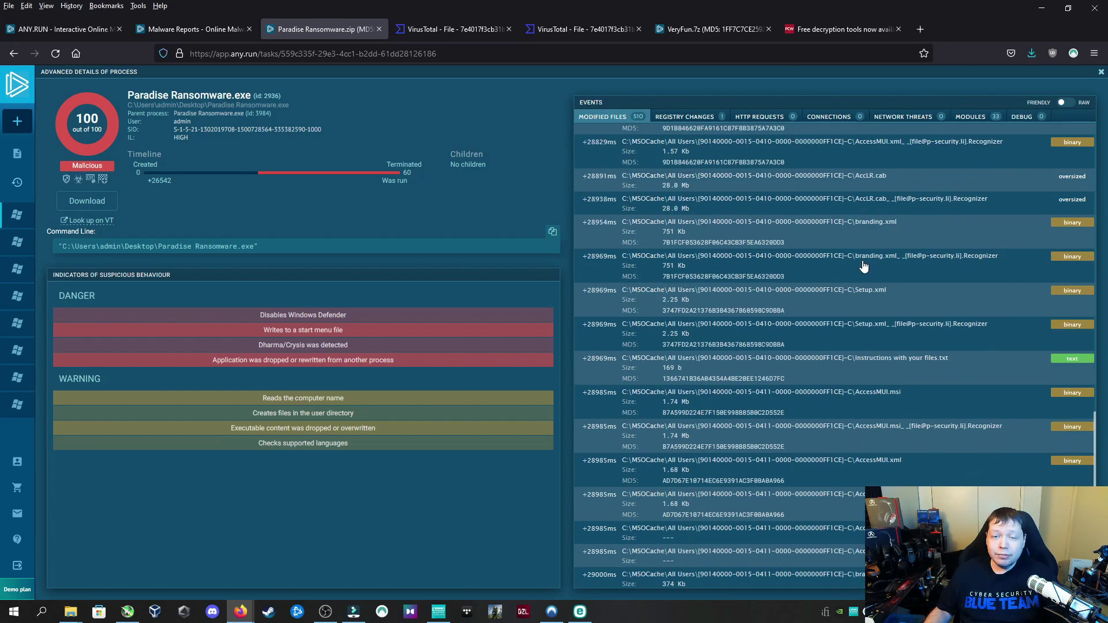
pyautogui.scroll(-3, 864, 266)
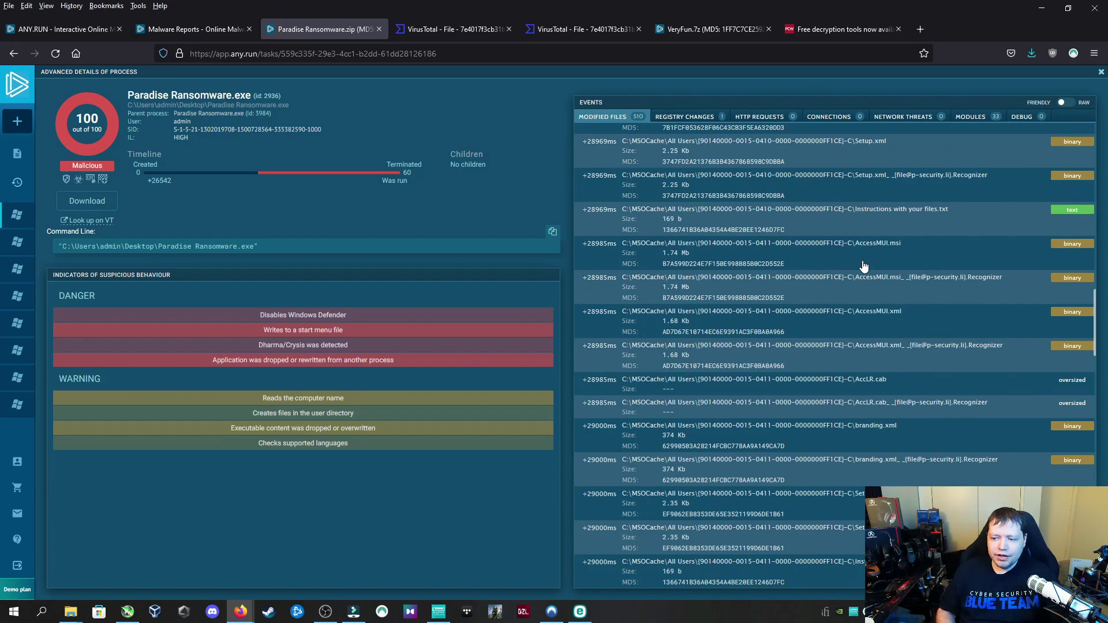
pyautogui.scroll(-4, 867, 288)
pyautogui.scroll(-3, 867, 288)
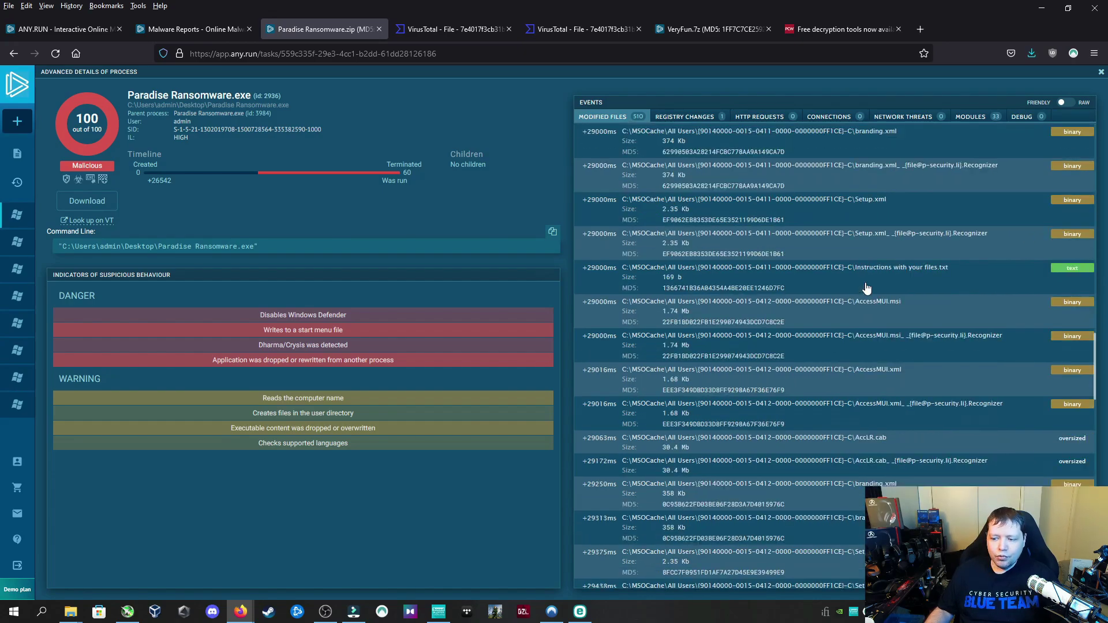
pyautogui.scroll(20, 867, 288)
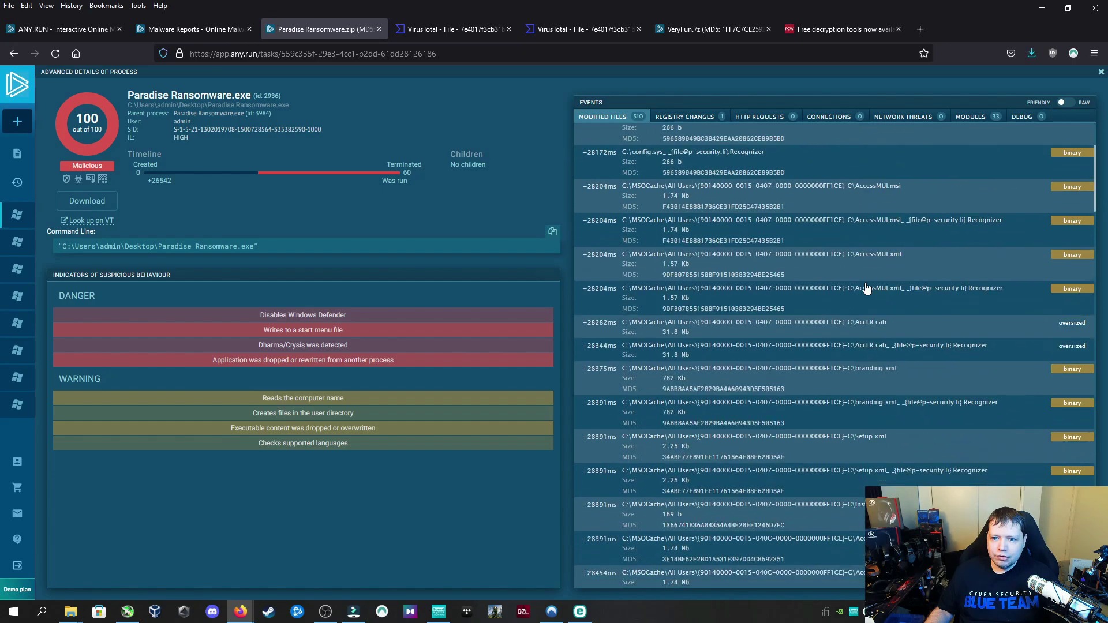
pyautogui.scroll(-7, 854, 226)
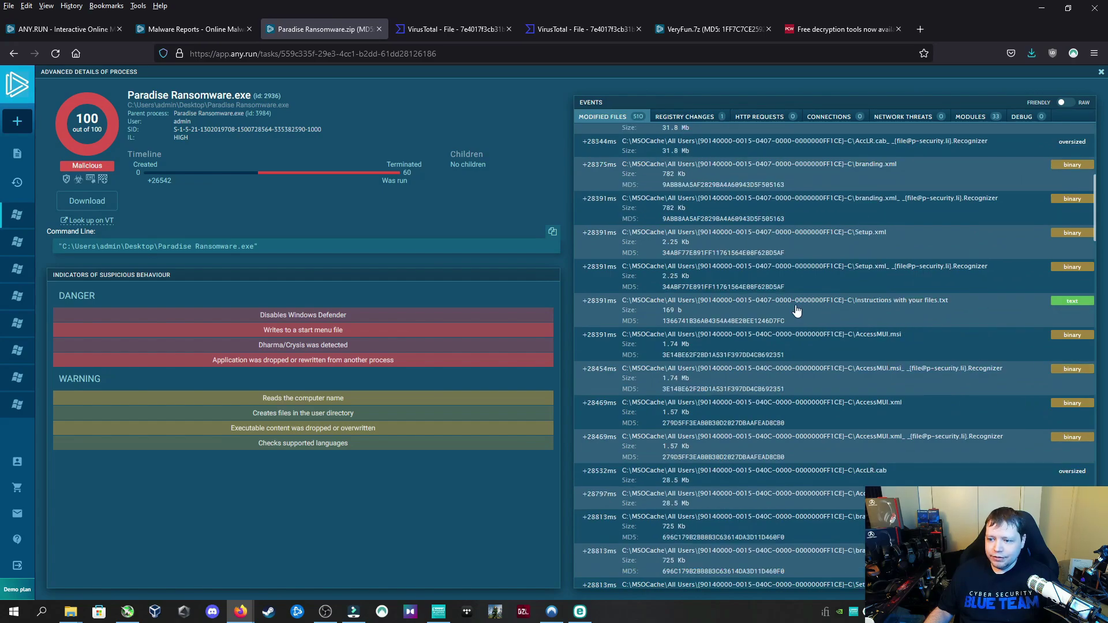
pyautogui.click(797, 310)
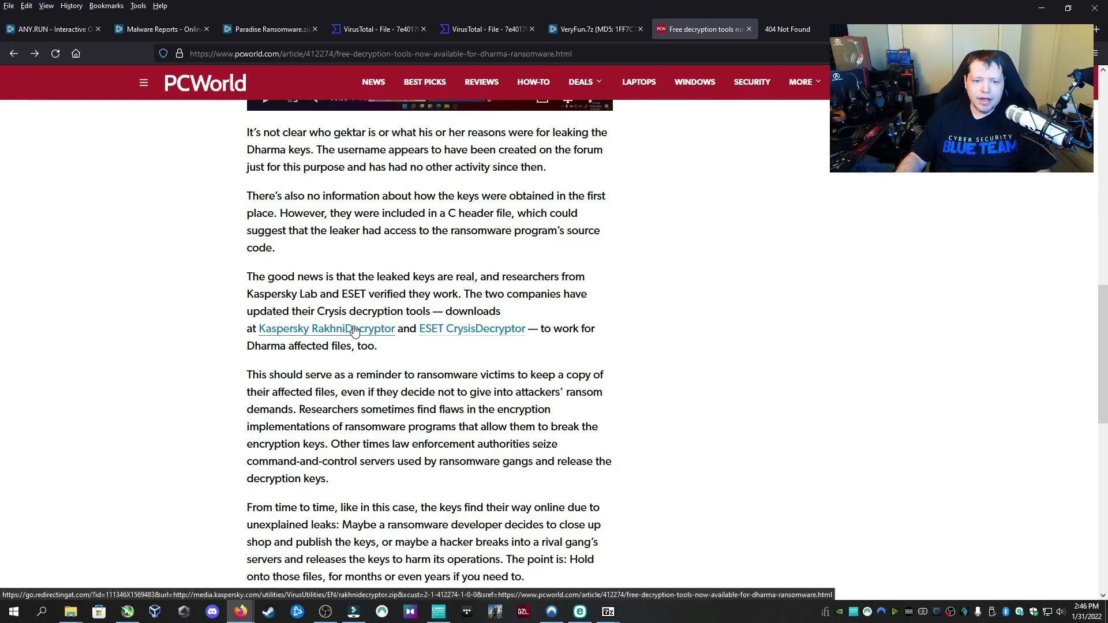
# Step: Cancel the ESET CrysisDecryptor download and confirm the Kaspersky RakhniDecryptor download instead
pyautogui.rightClick(467, 331)
pyautogui.click(446, 334)
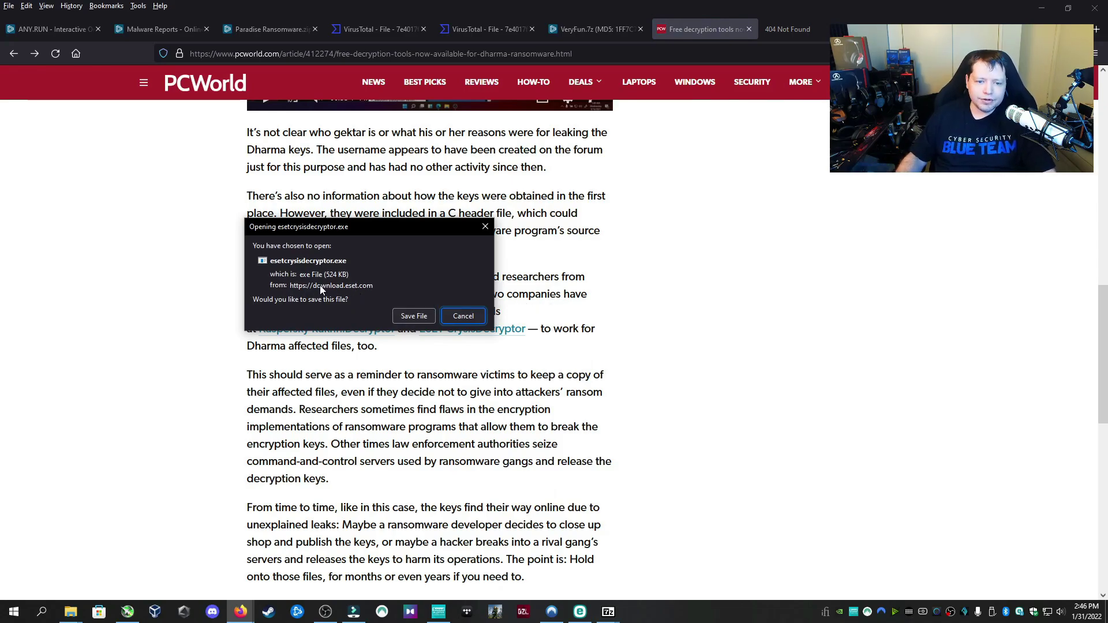
pyautogui.click(446, 319)
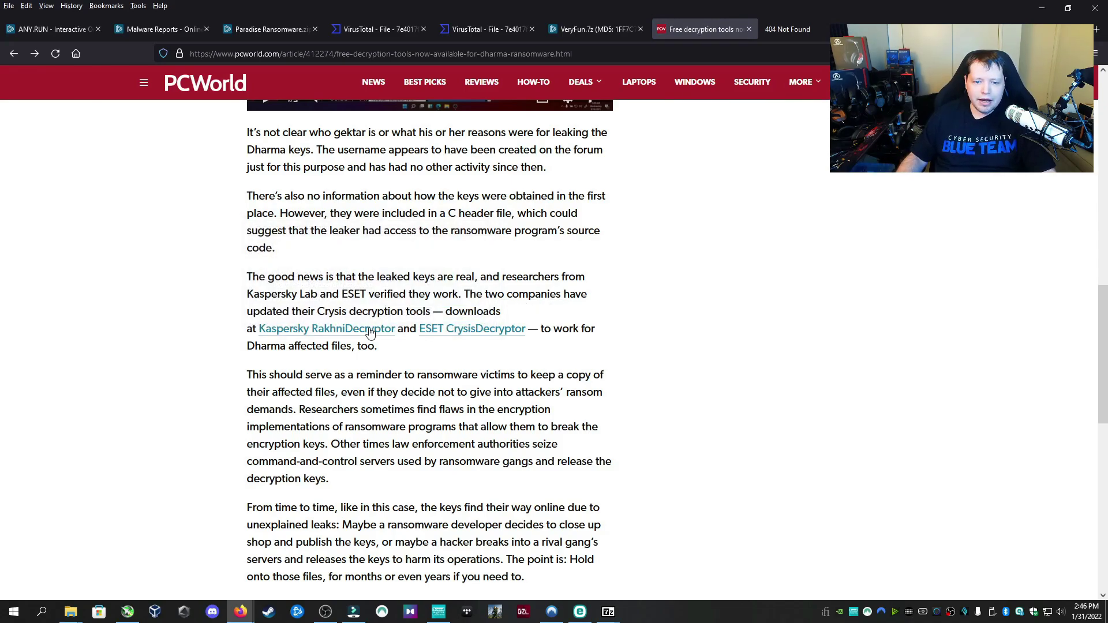
pyautogui.click(340, 326)
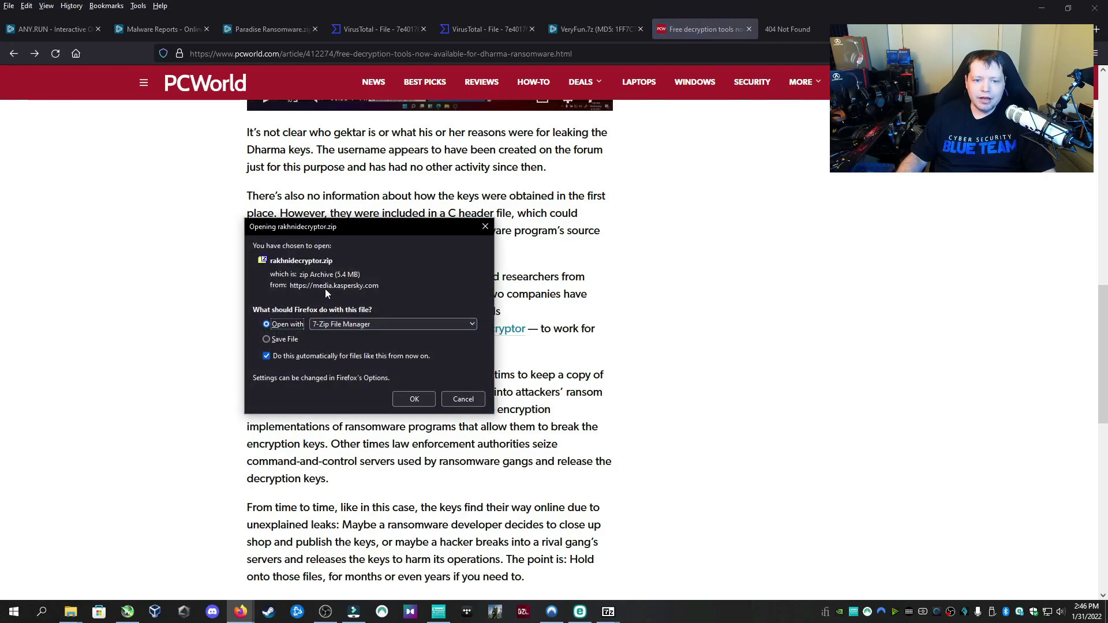
pyautogui.click(453, 399)
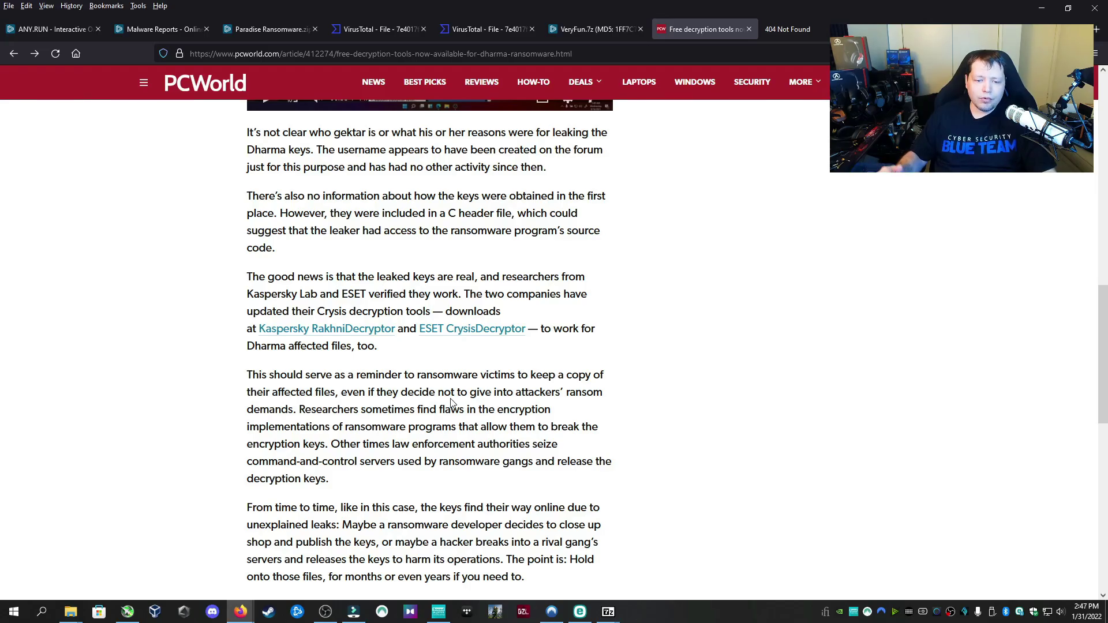